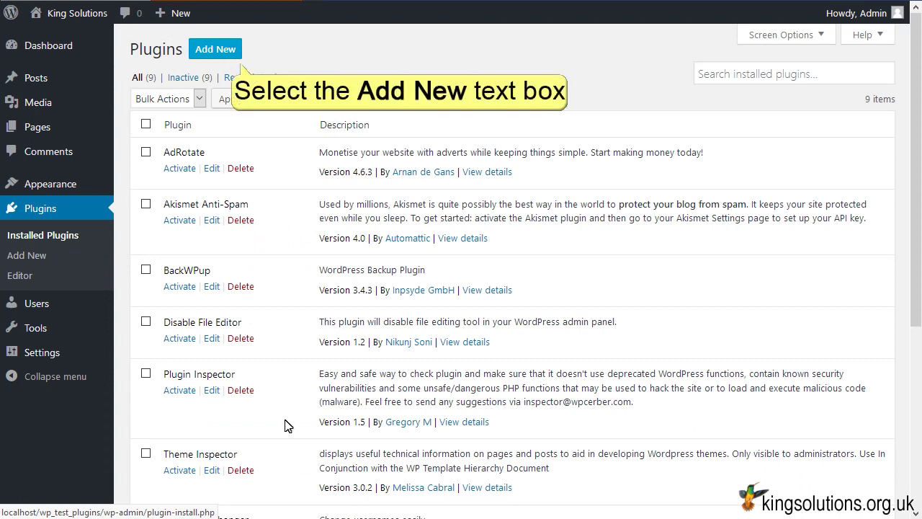
- Search the plugin directory for "duplicator", and install and activate the Duplicator – WordPress Migration Plugin
left_click(222, 48)
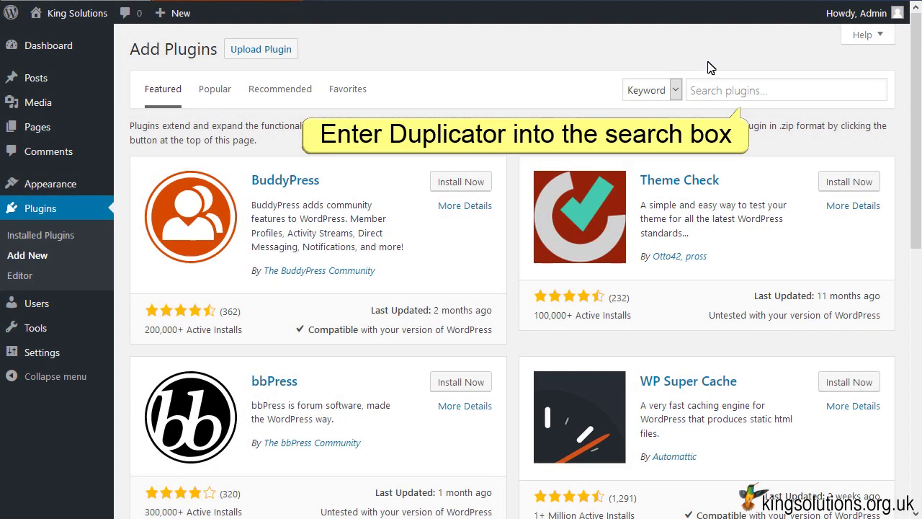
left_click(825, 90)
type("duplicator")
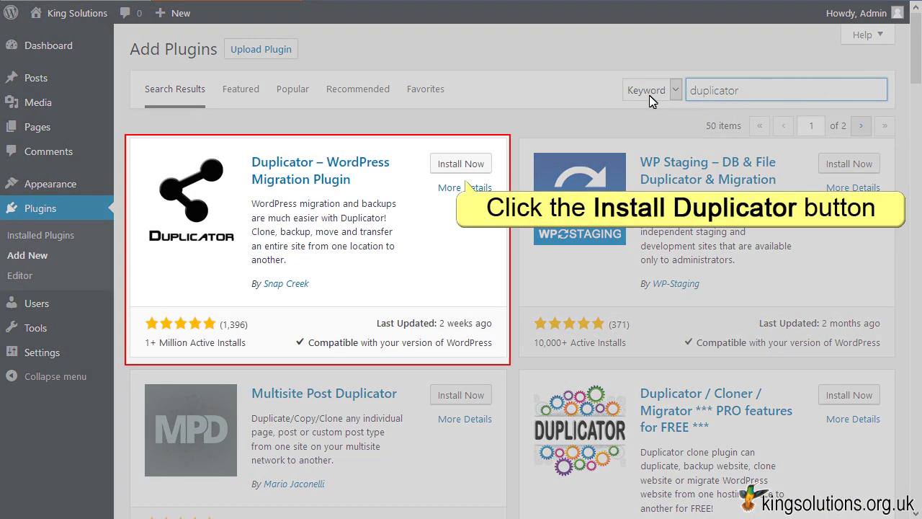
left_click(488, 165)
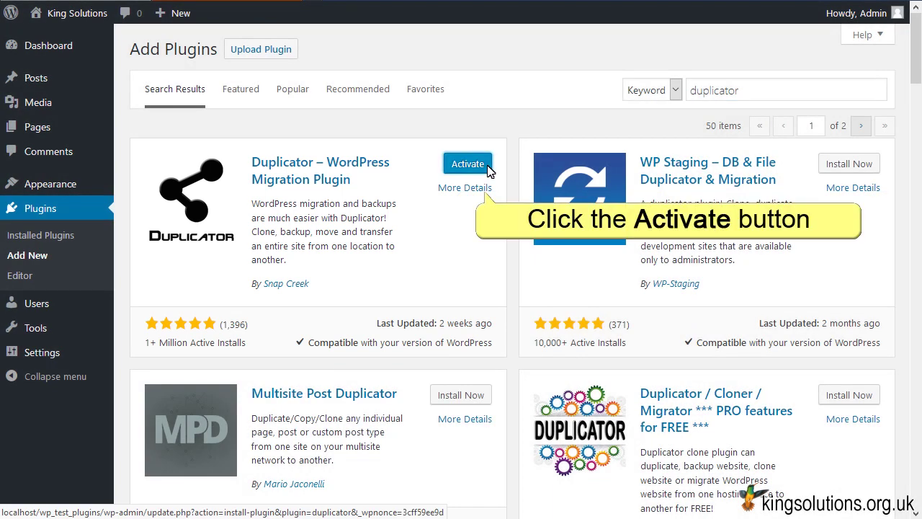
left_click(467, 163)
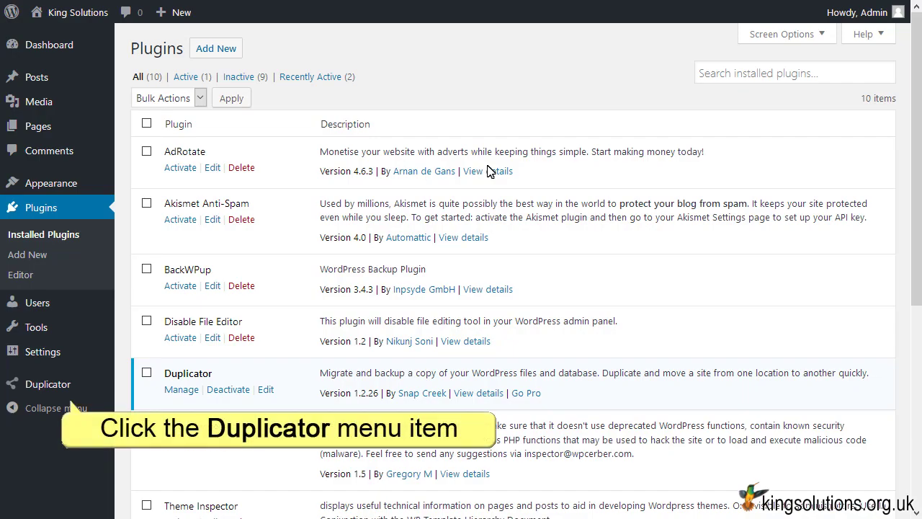
- Create a new Duplicator package named 20171024_kingsolutions with the default settings, running the system scan and the build
left_click(57, 386)
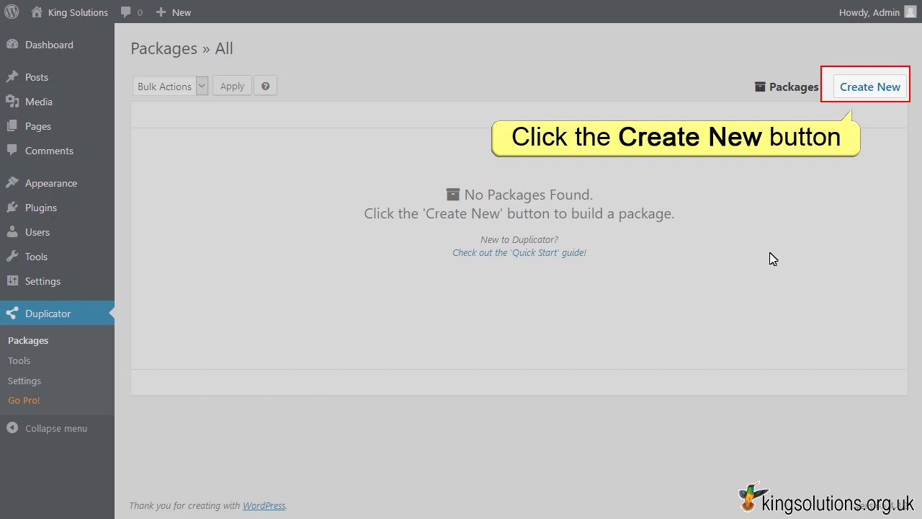
left_click(859, 88)
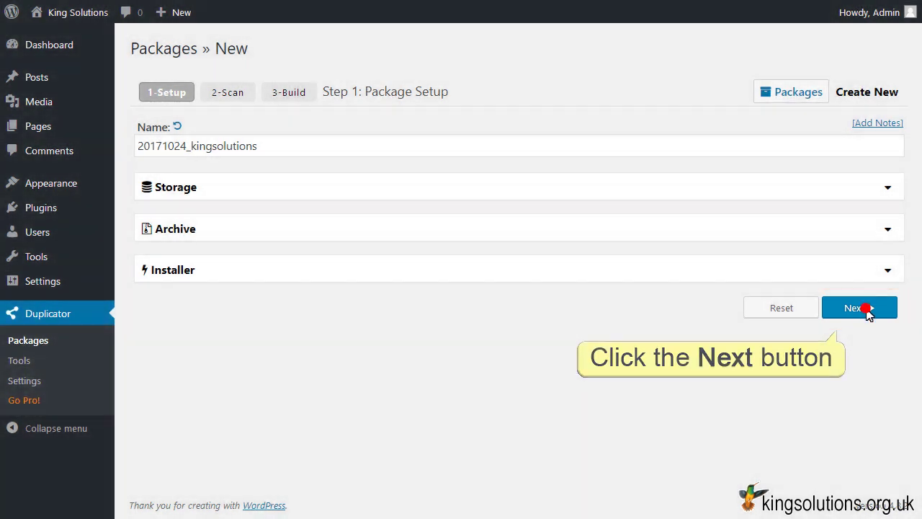
left_click(868, 311)
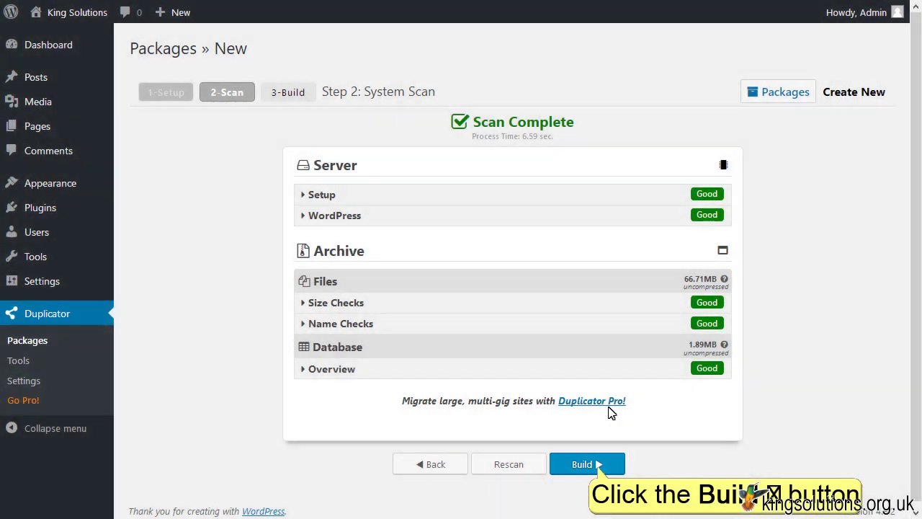
left_click(600, 463)
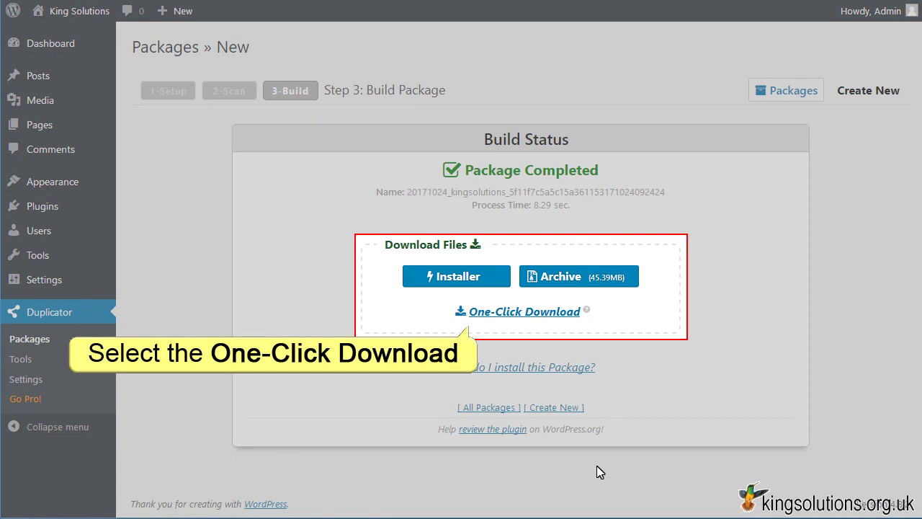
- Download the completed package with One-Click Download, saving the archive zip and installer.php to the Desktop
left_click(537, 310)
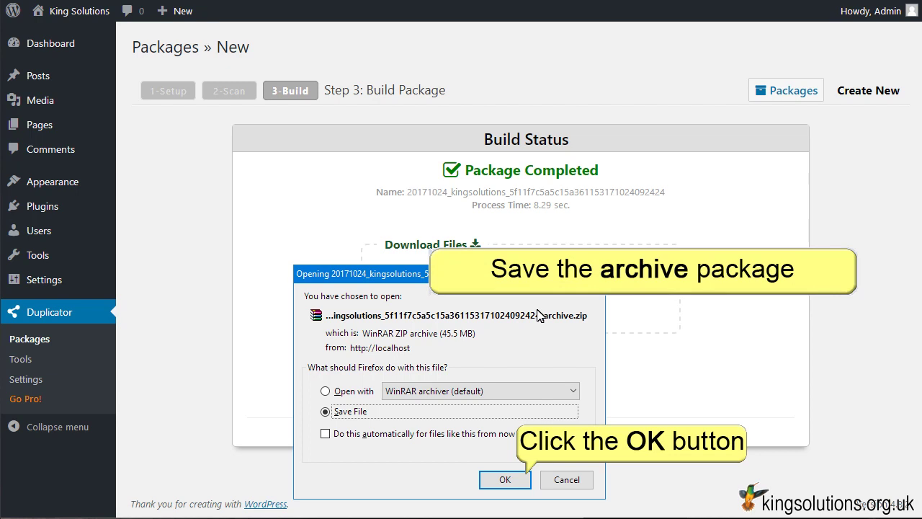
left_click(499, 479)
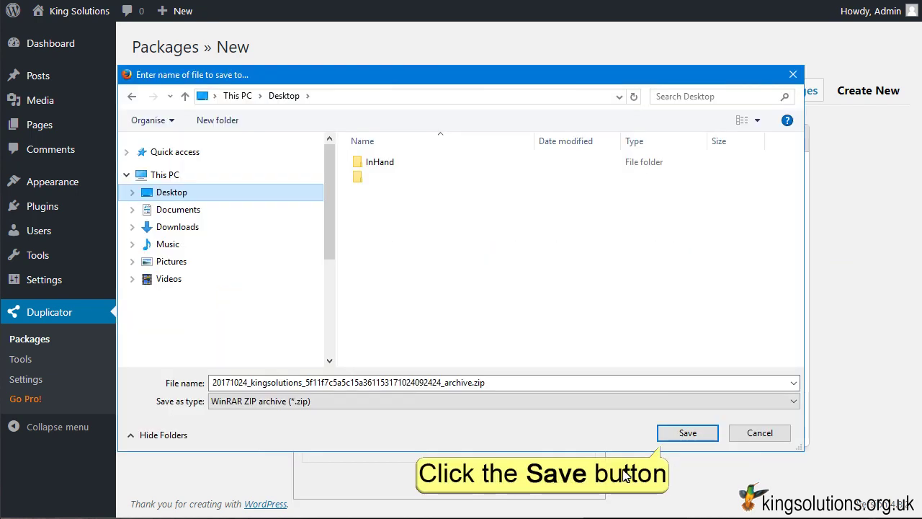
left_click(693, 435)
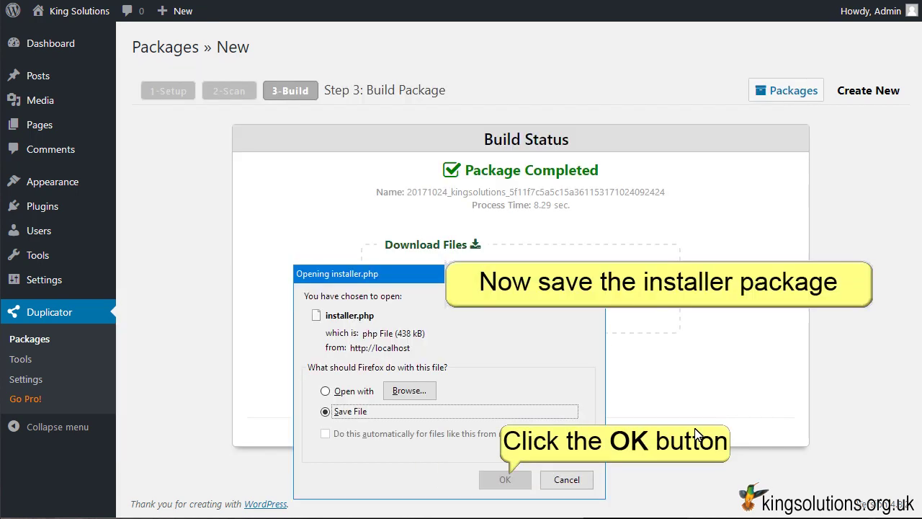
left_click(506, 479)
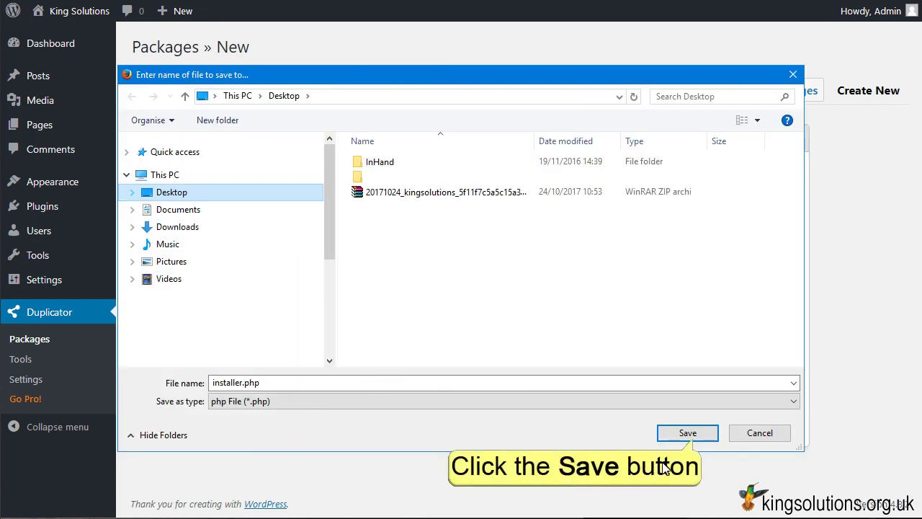
left_click(692, 434)
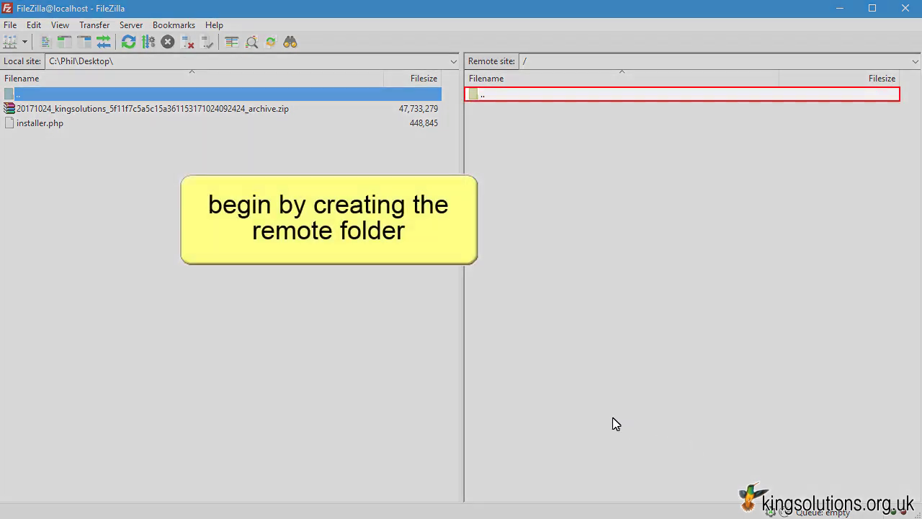
- Switch to FileZilla and create a directory named wp-test in the root of the remote site
right_click(502, 96)
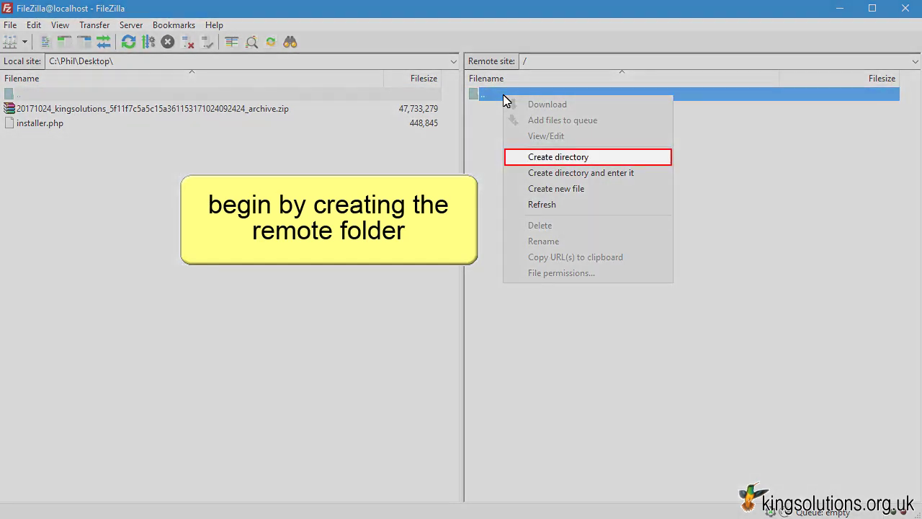
left_click(542, 156)
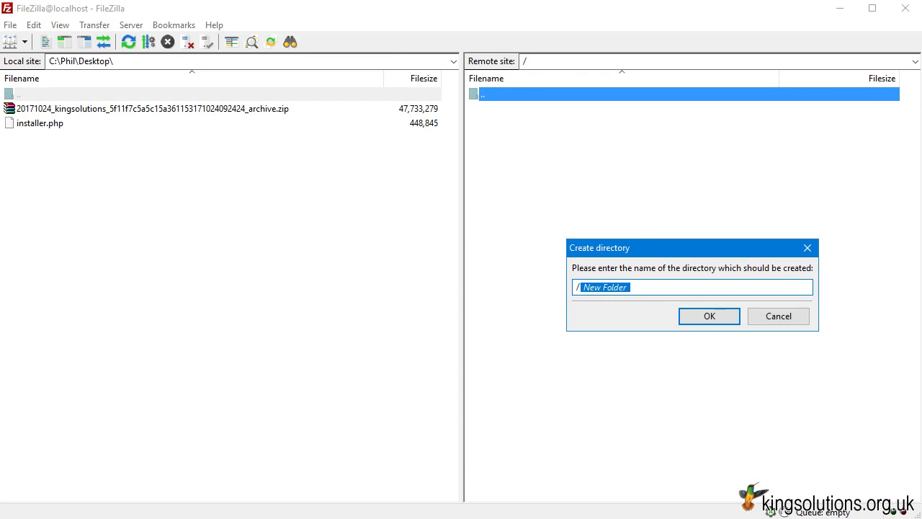
type("wp-t")
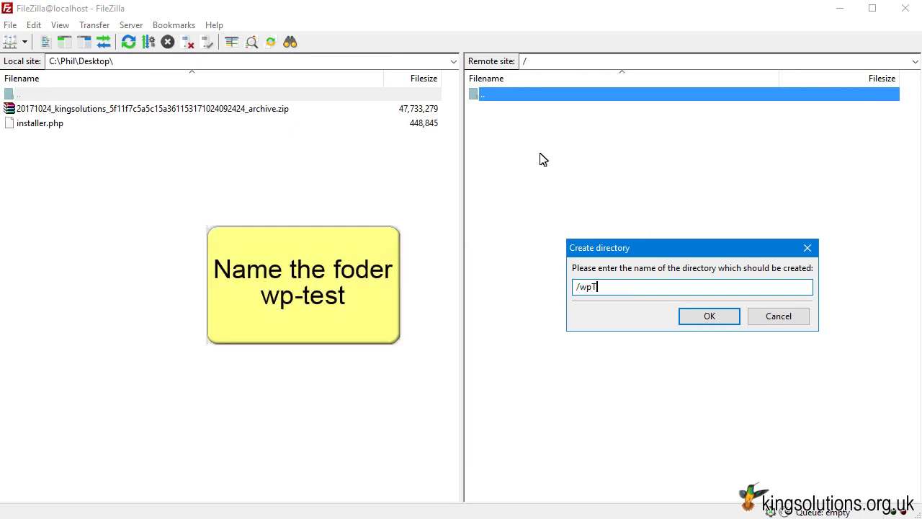
type("est")
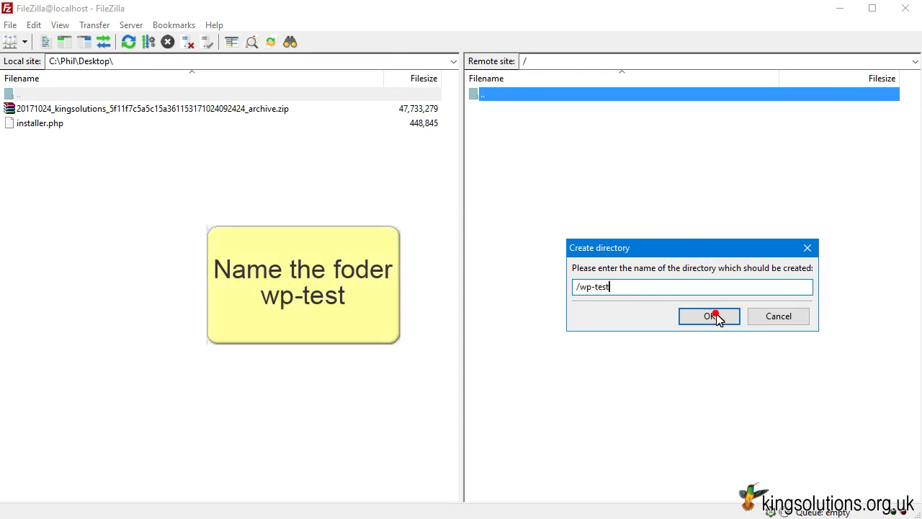
left_click(714, 315)
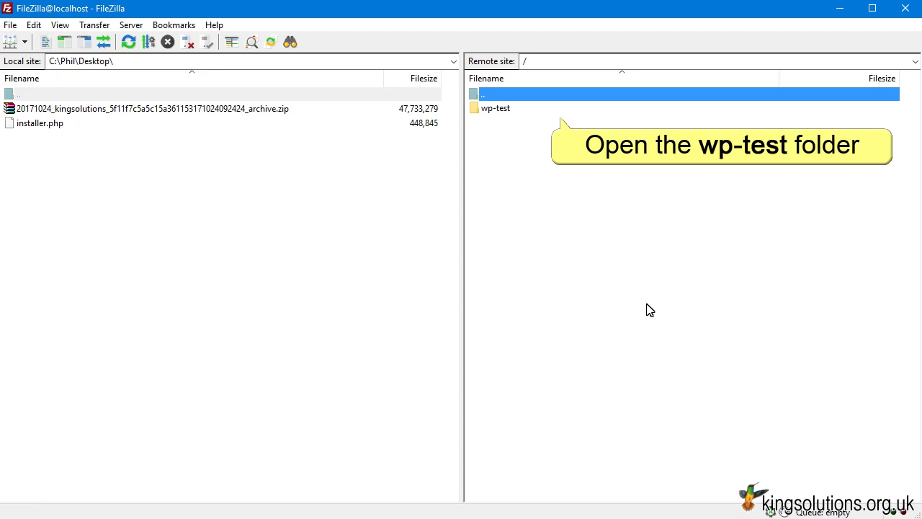
- Upload the archive zip and installer.php from the local Desktop into the remote wp-test folder
double_click(535, 108)
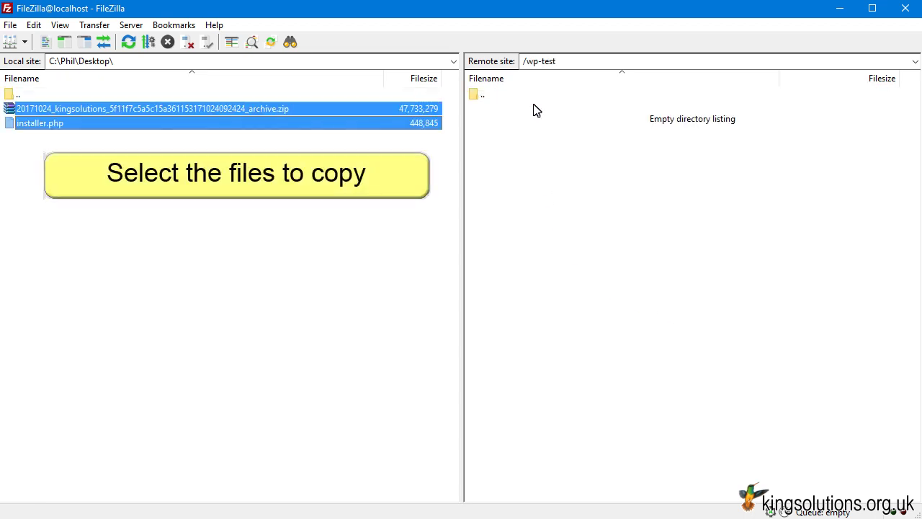
right_click(345, 130)
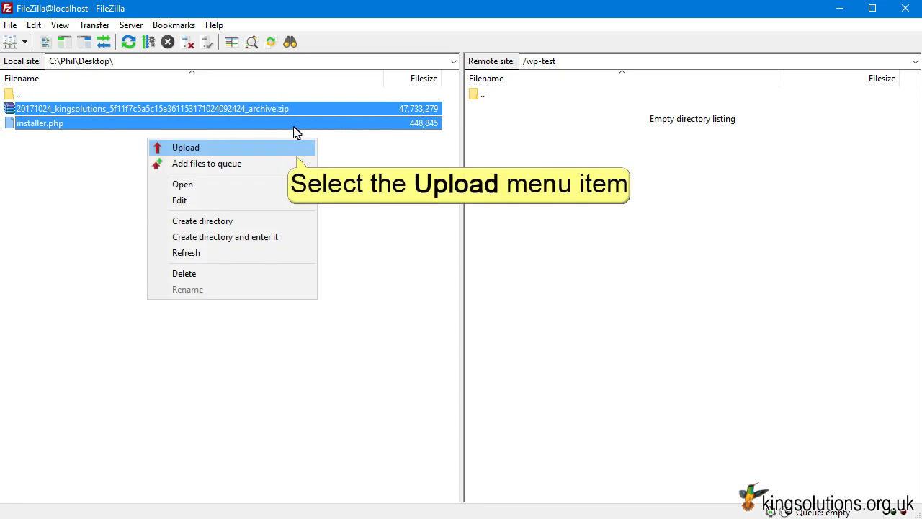
left_click(207, 148)
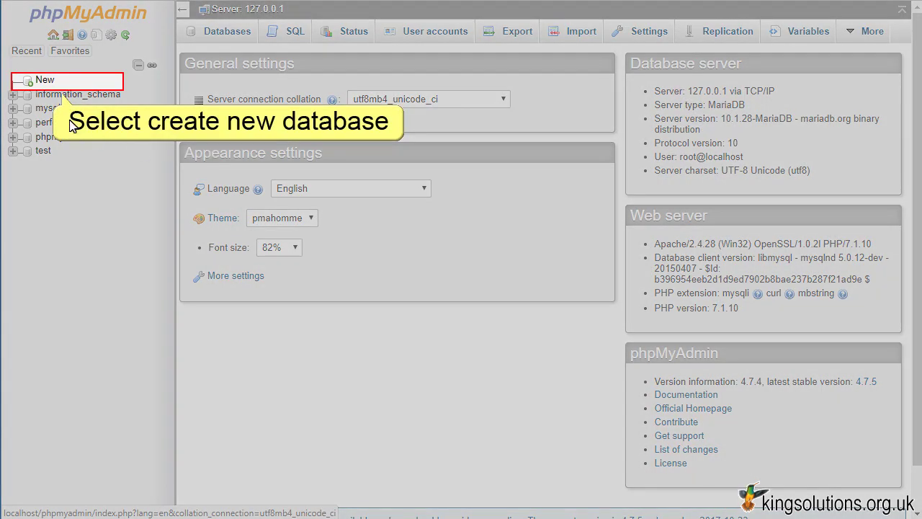
- Switch to phpMyAdmin and create a new database named wp_test, leaving the collation unset
left_click(45, 80)
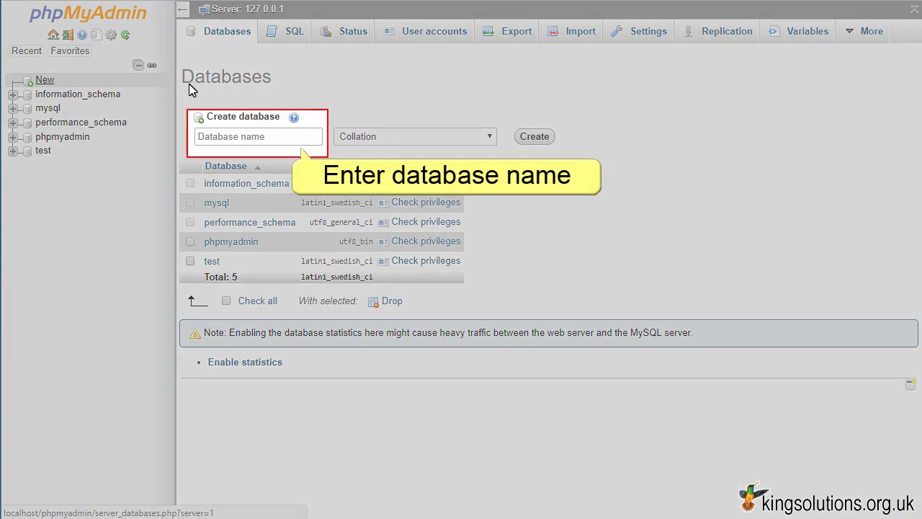
left_click(286, 139)
type("wp_test")
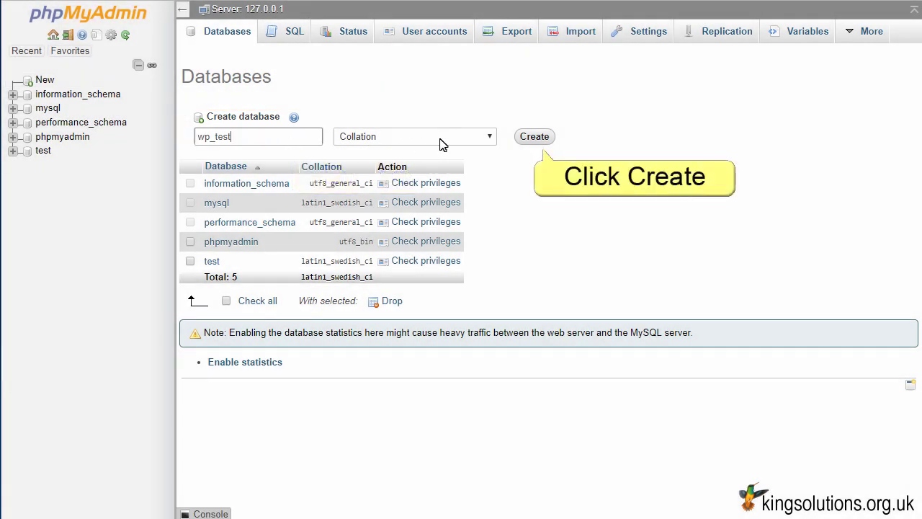
left_click(536, 137)
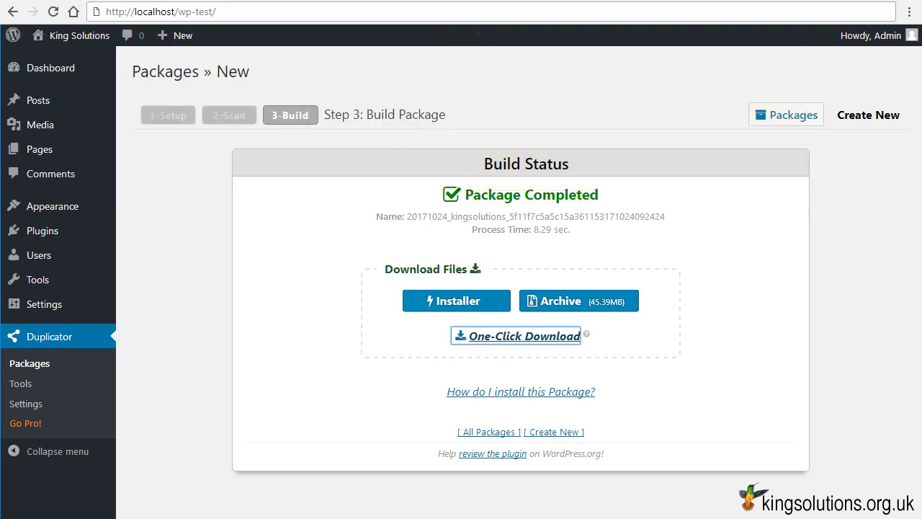
key("Return")
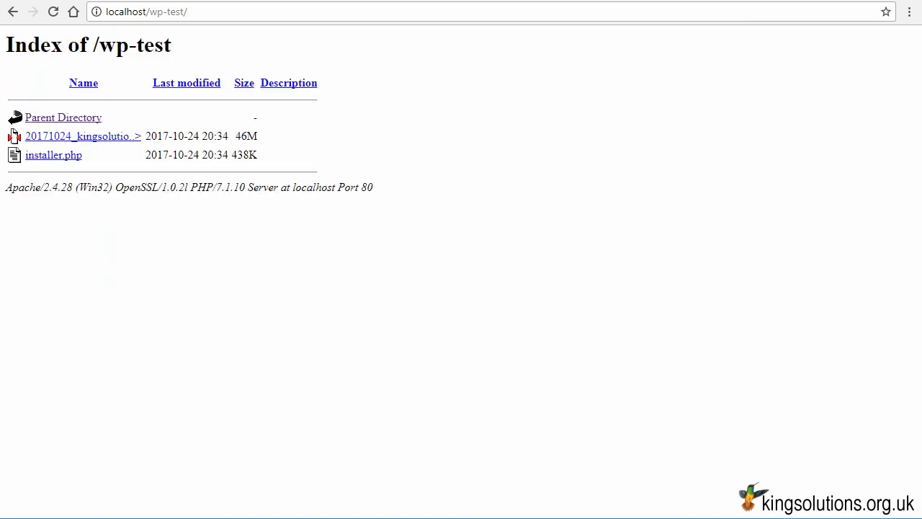
type("installer.php")
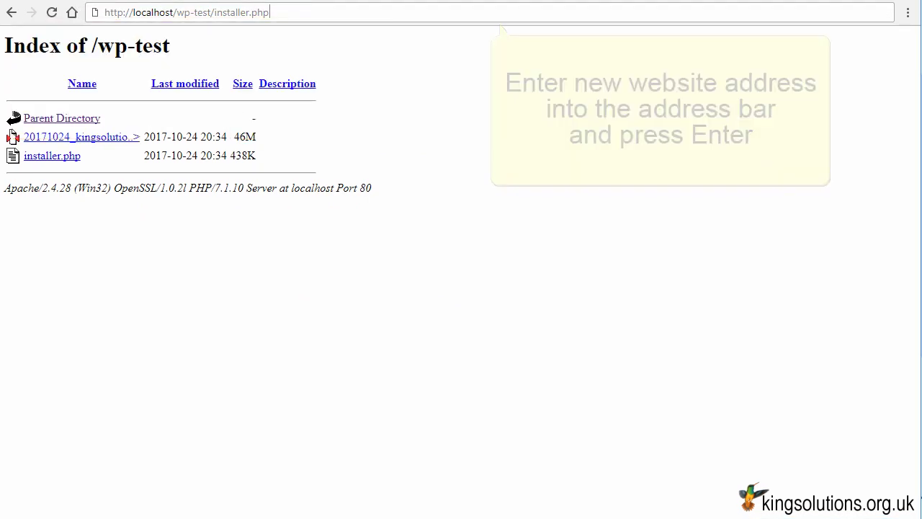
key("Return")
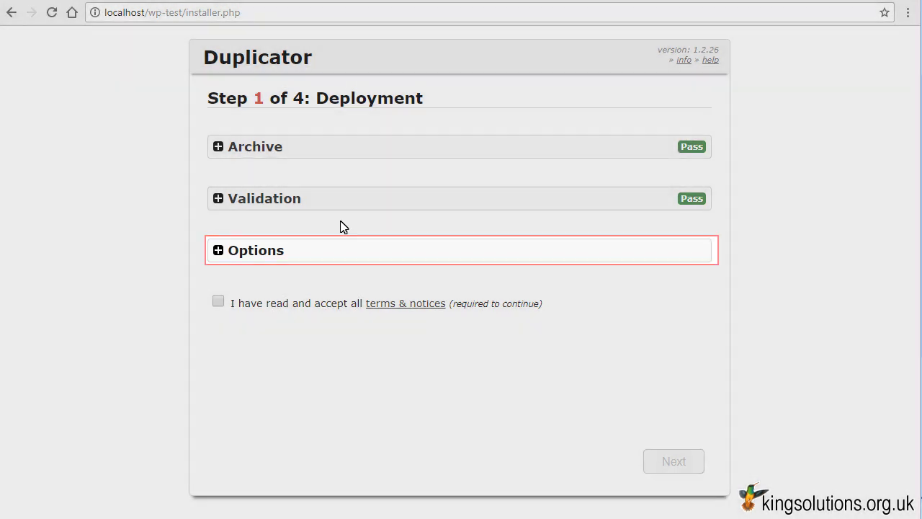
- Accept the installer's terms and notices and run the deployment step with its default options
left_click(340, 251)
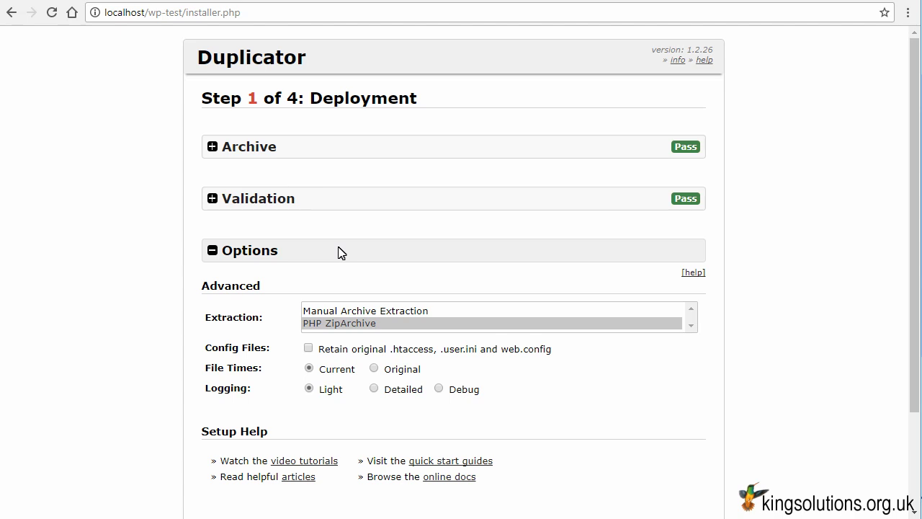
left_click(435, 253)
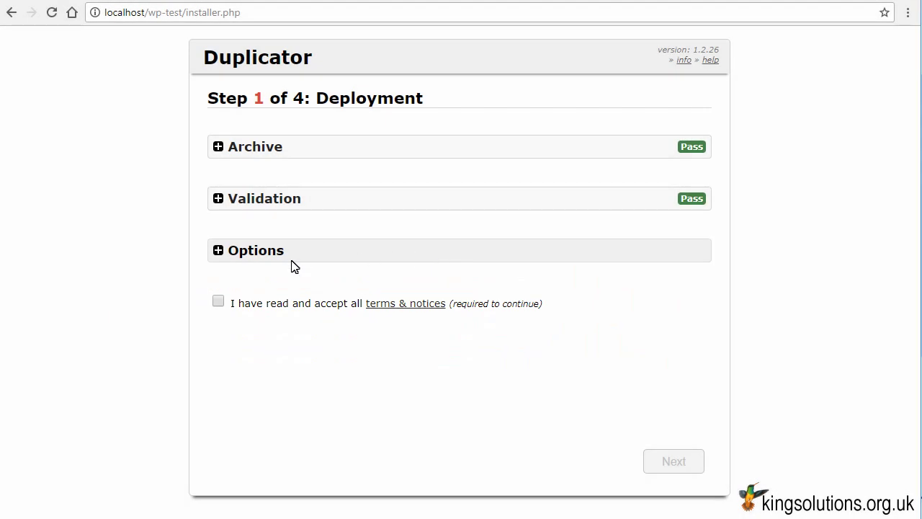
left_click(217, 302)
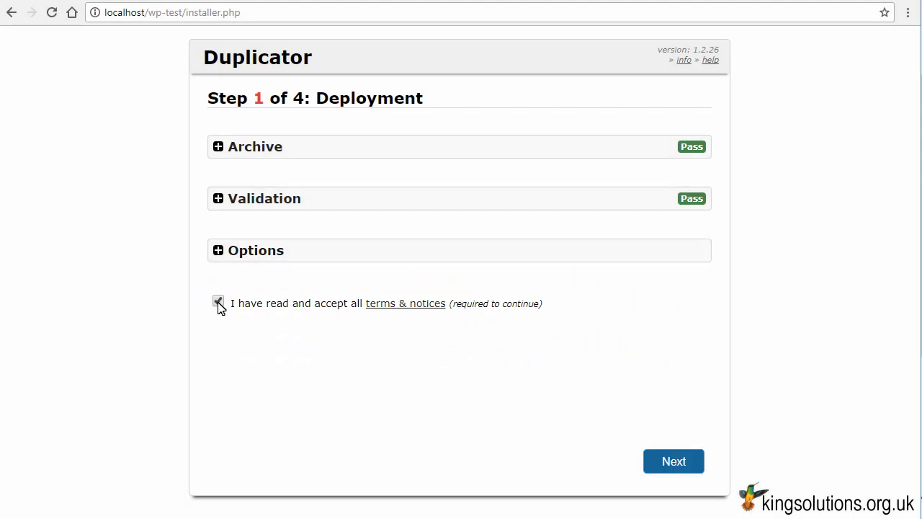
left_click(661, 463)
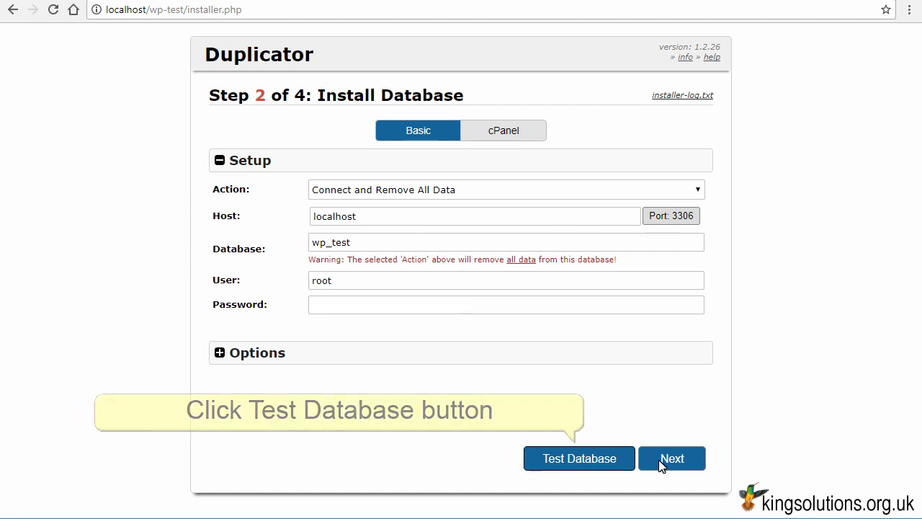
- Test the connection to the wp_test database on localhost and run the database installation with these settings
left_click(606, 458)
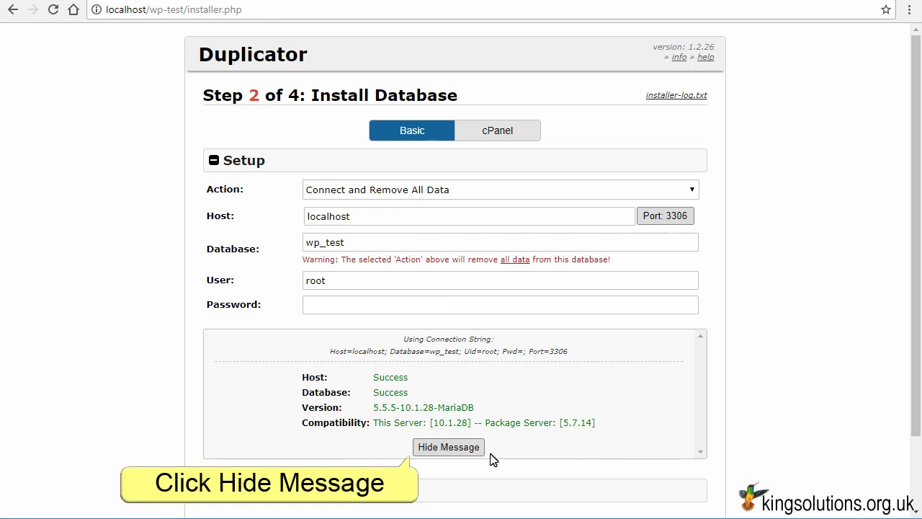
left_click(450, 446)
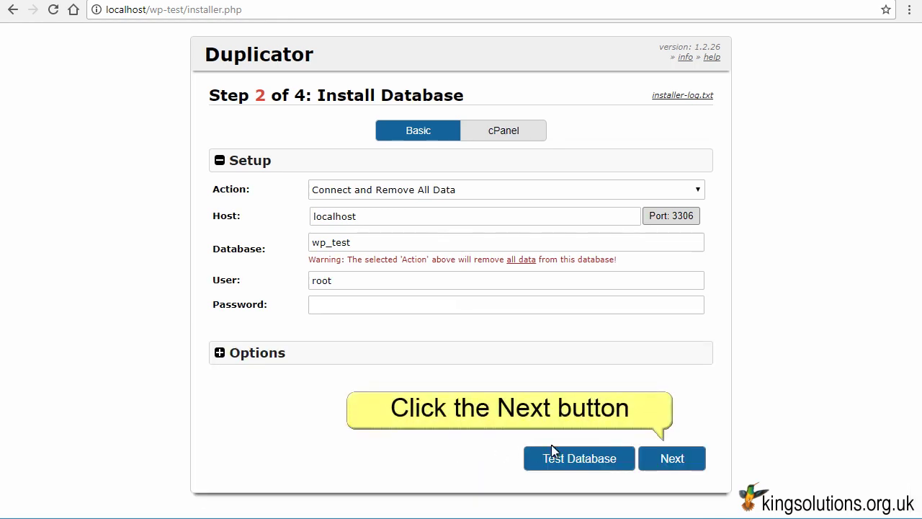
left_click(669, 459)
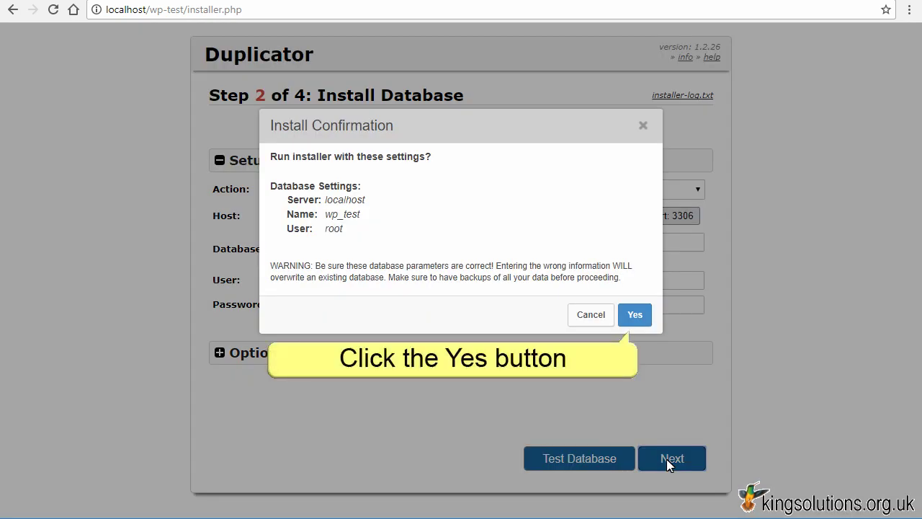
left_click(635, 315)
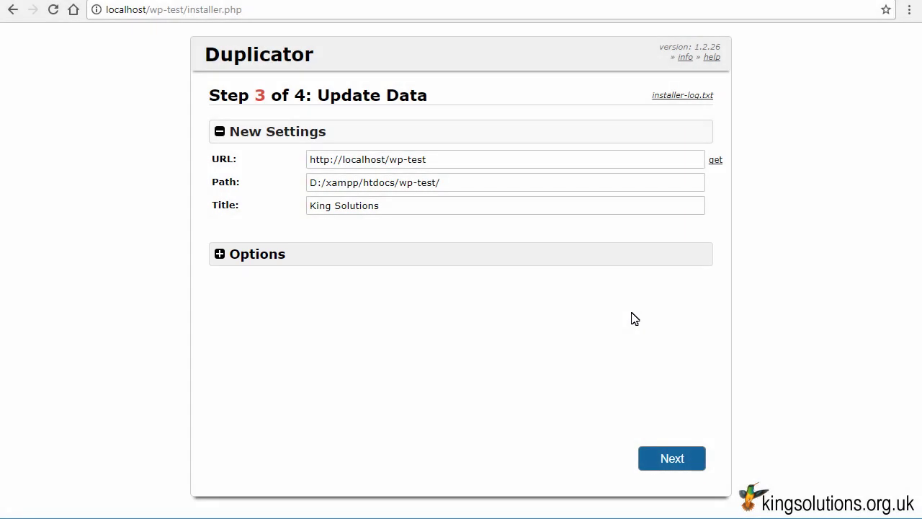
- Review the additional options of the installer's data update and run it with the default URL, path and title
left_click(507, 260)
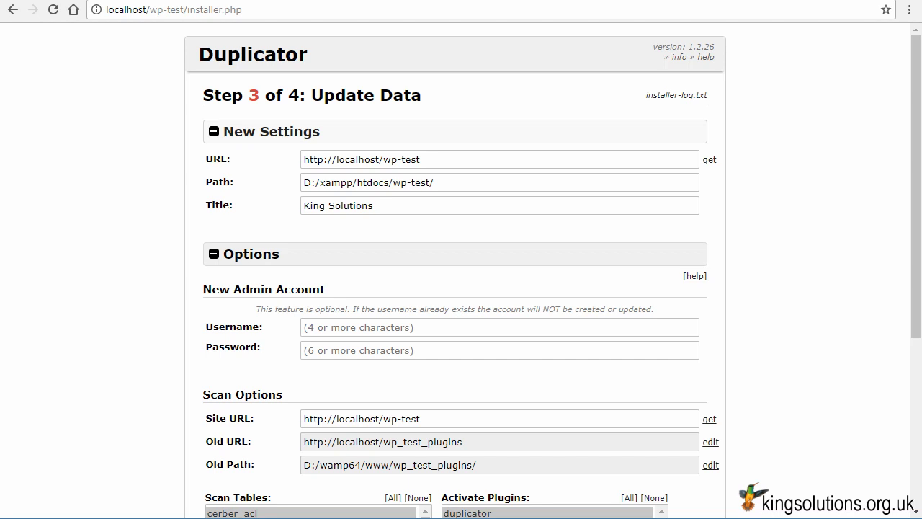
scroll(508, 266, "down", 4)
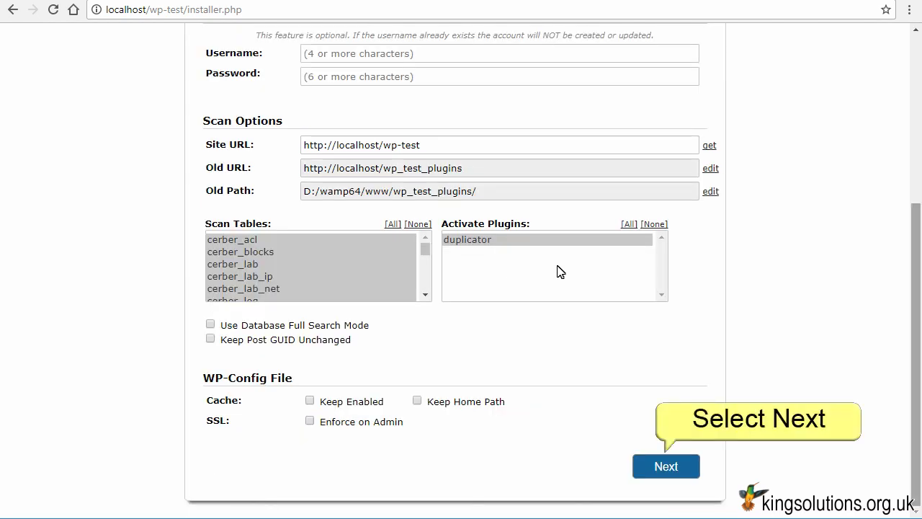
left_click(674, 469)
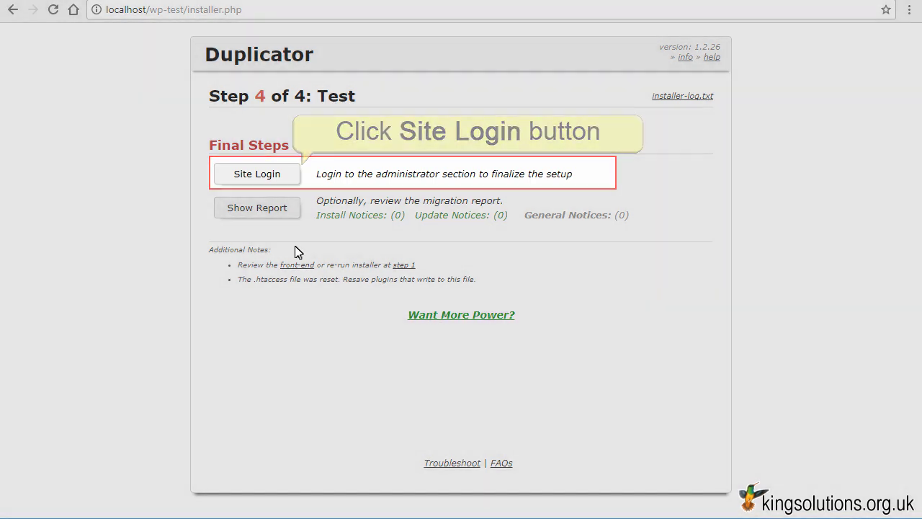
- Log in to the migrated site's administration with the prefilled credentials and remove the Duplicator installation files
left_click(288, 175)
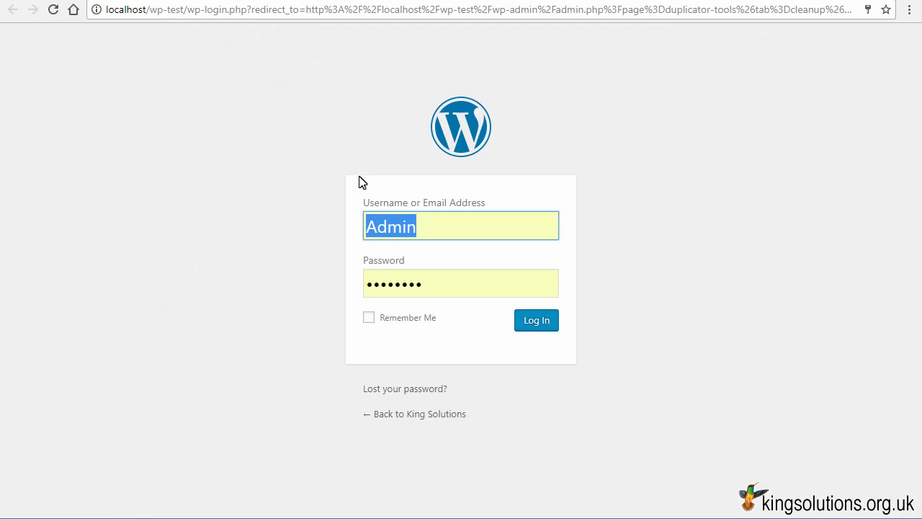
left_click(536, 321)
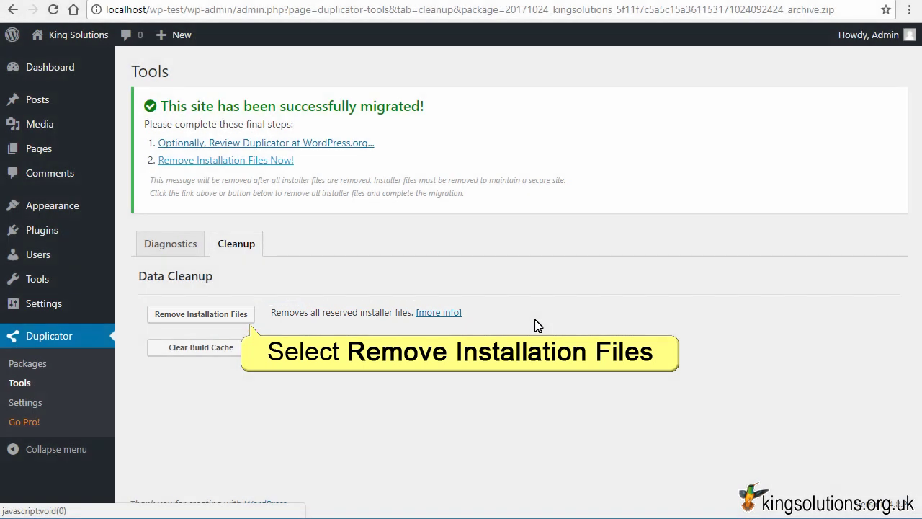
left_click(200, 315)
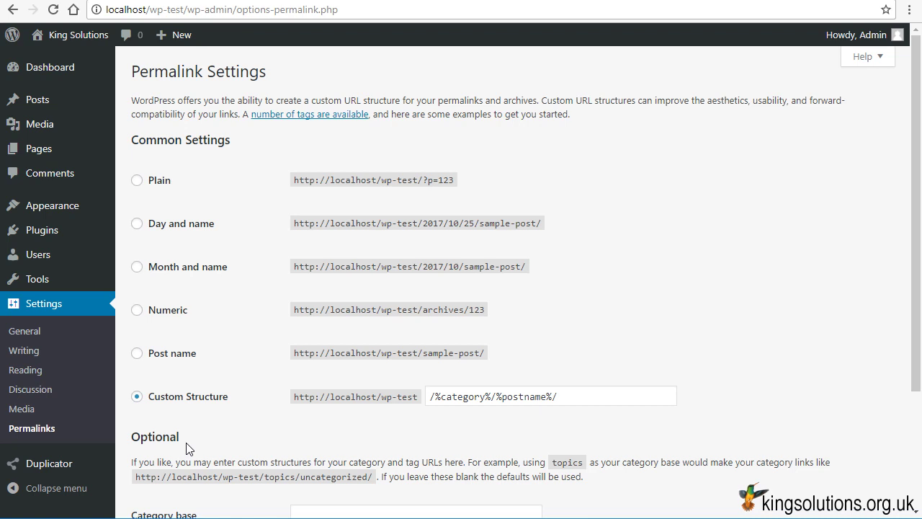
- Save the permalink settings with the existing custom structure /%category%/%postname%/ and look through the migrated site's front page
scroll(199, 319, "down", 2)
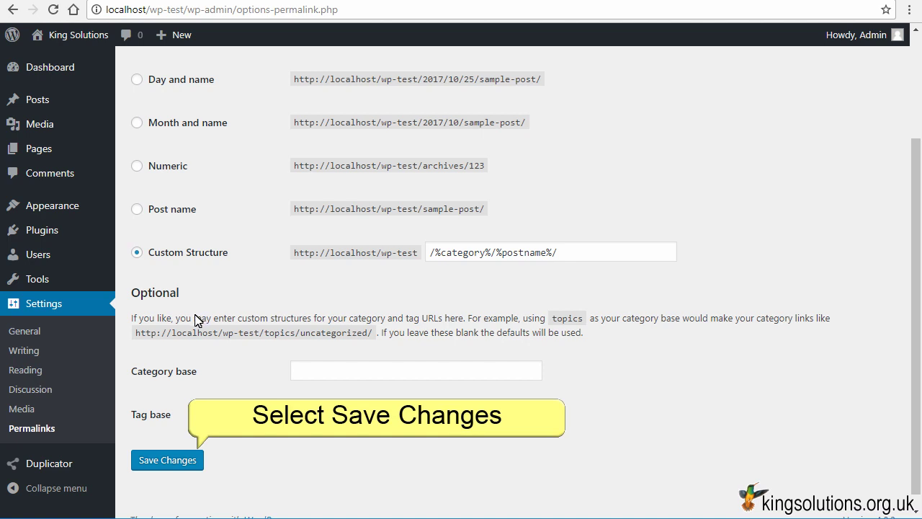
left_click(179, 462)
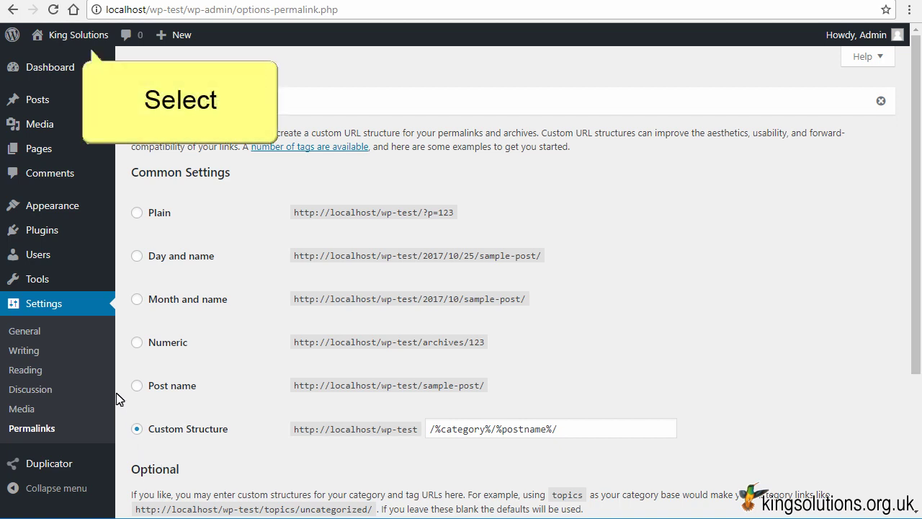
left_click(79, 35)
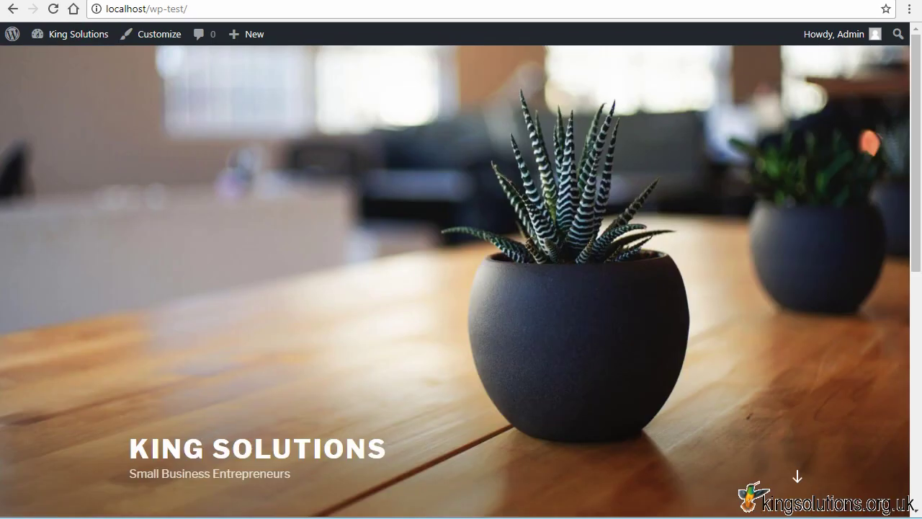
scroll(461, 274, "down", 10)
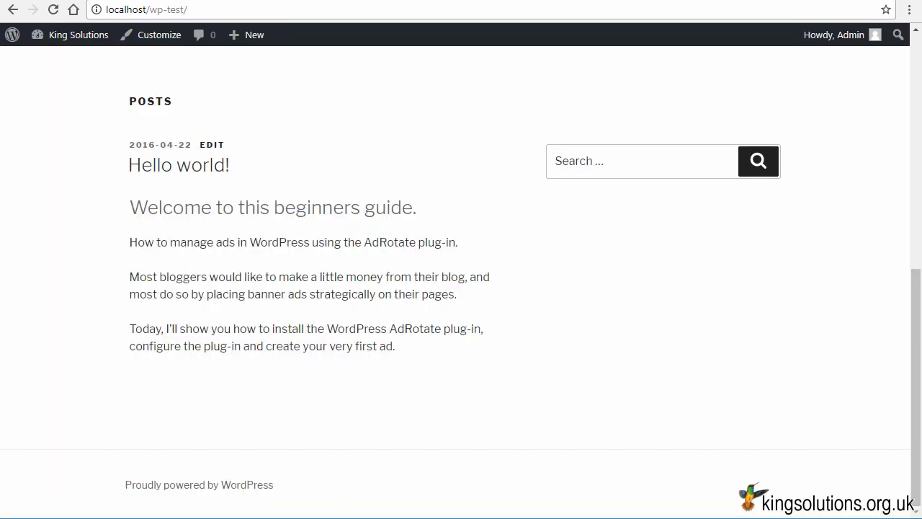